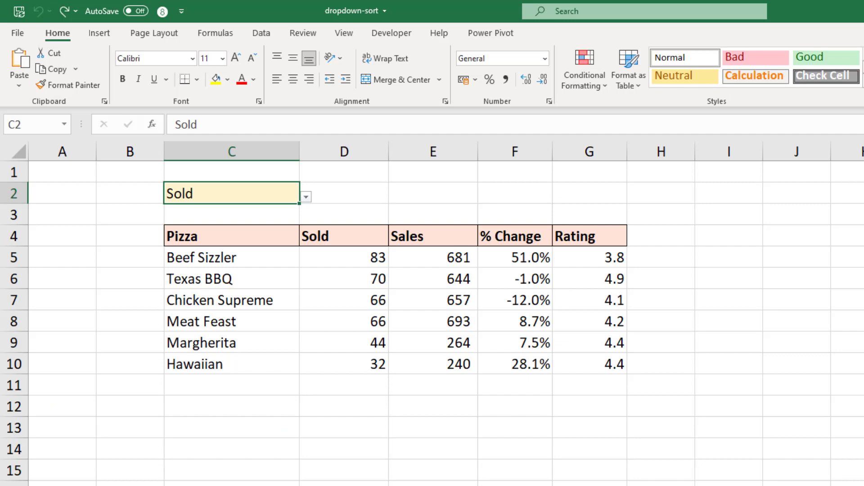
Use the C2 drop-down to sort the Report table by Pizza, then by Rating.
click(306, 198)
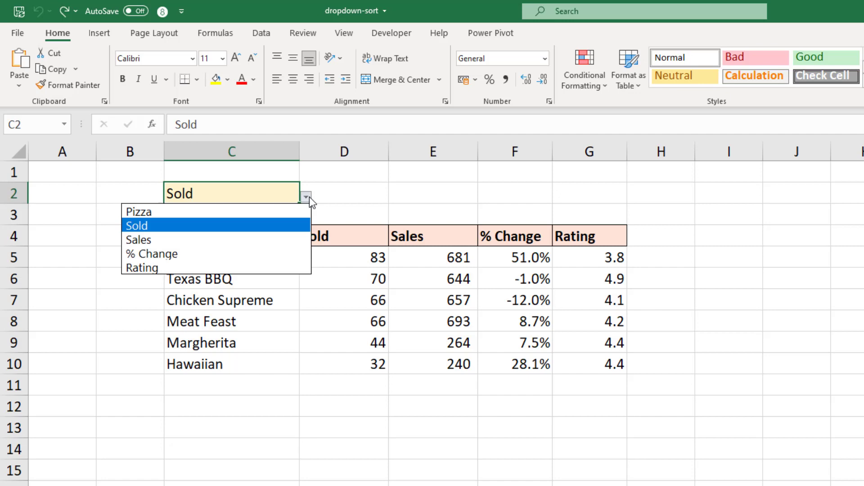
click(290, 212)
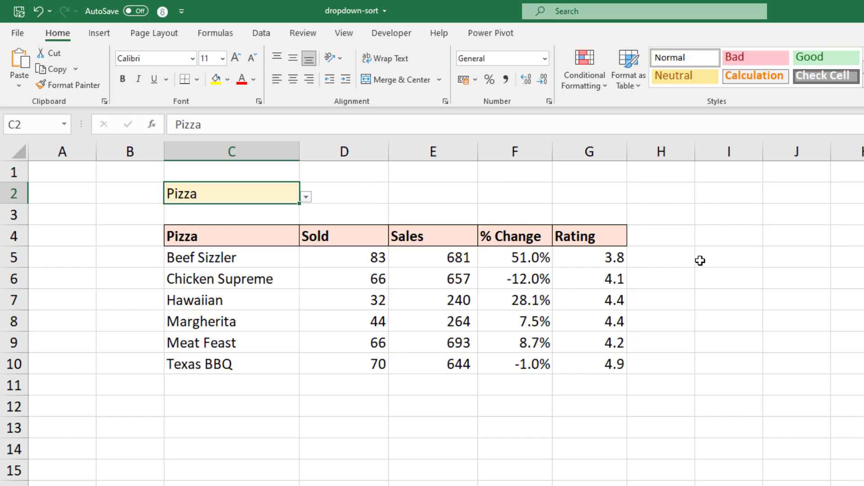
click(308, 198)
click(260, 266)
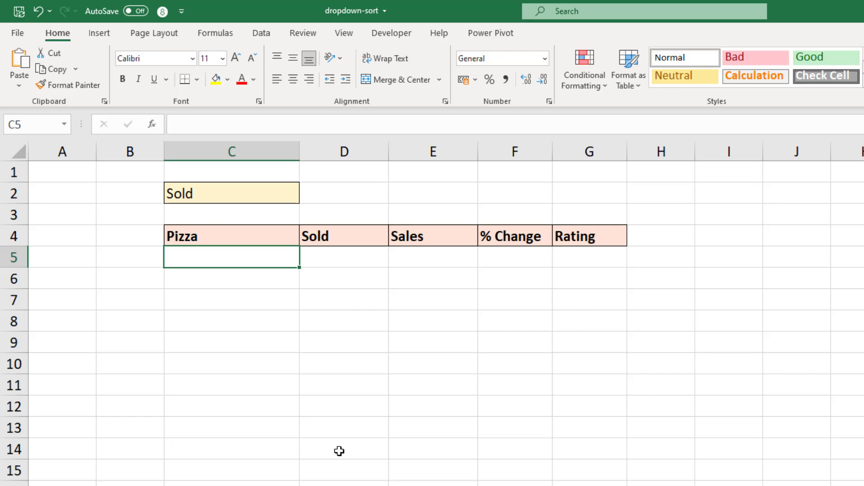
Review the sort-column choices in C2, leaving Sold selected, then select cell C5.
click(288, 197)
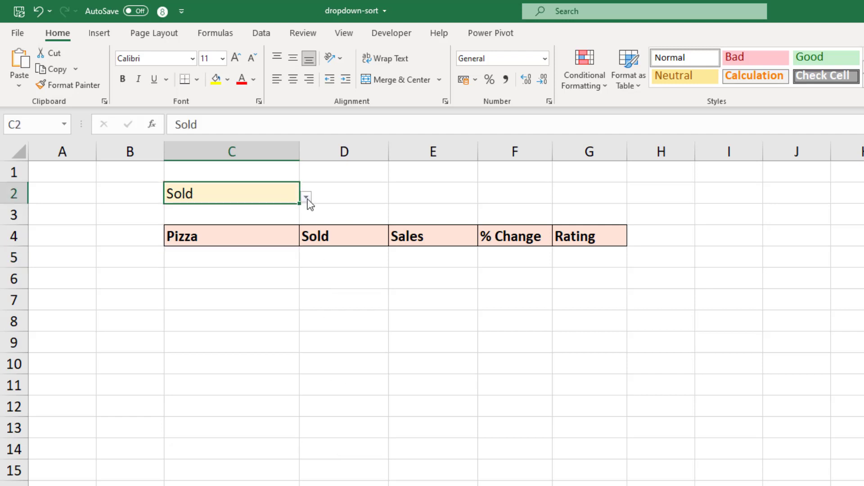
click(306, 197)
key(Escape)
click(296, 261)
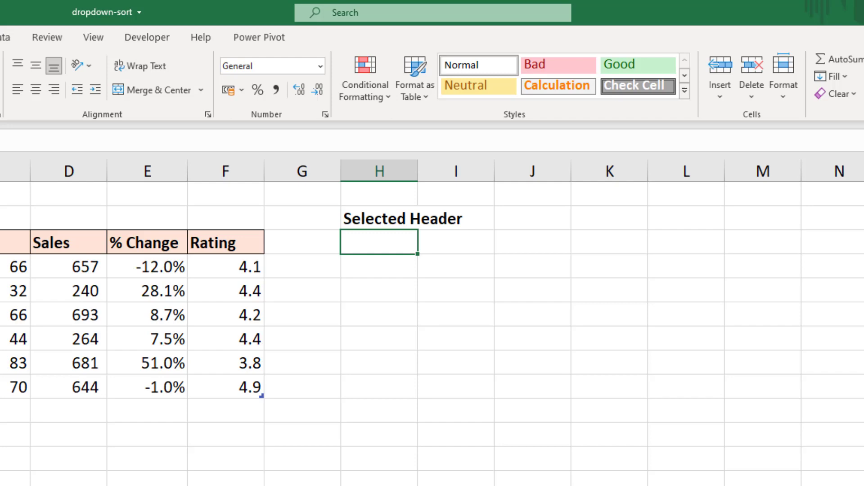
Start a MATCH formula in H3 with Report!C2 as the lookup value.
text(=matc)
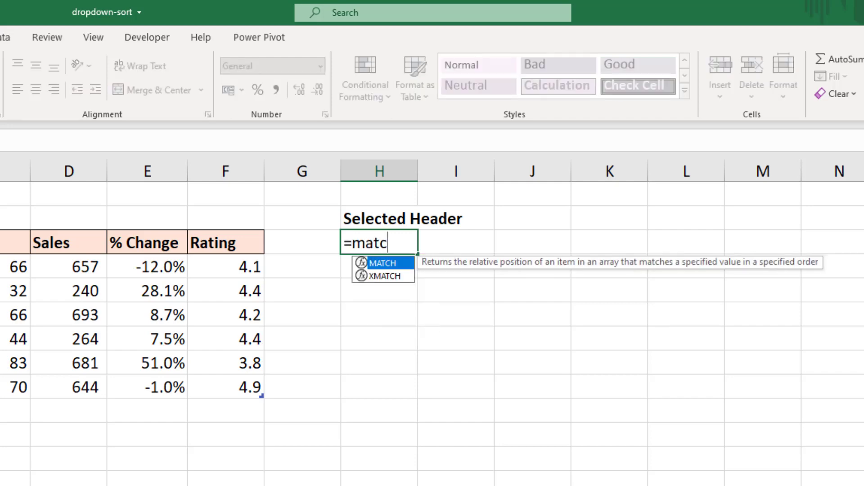
key(Tab)
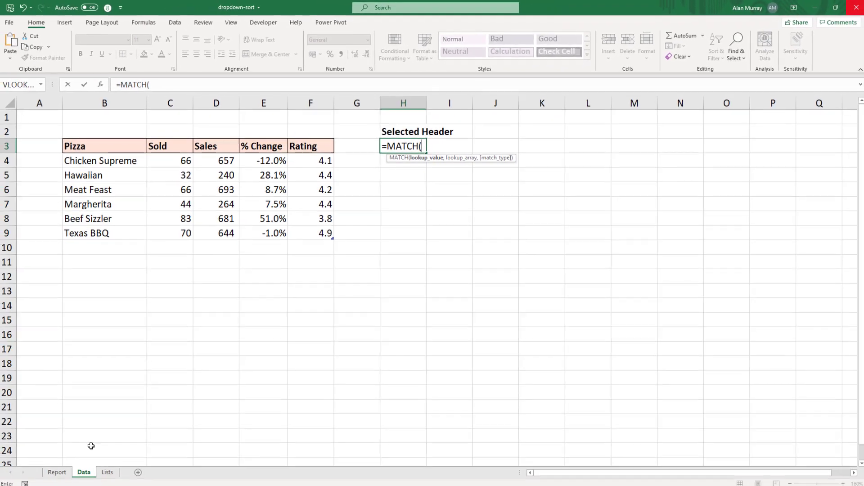
click(57, 472)
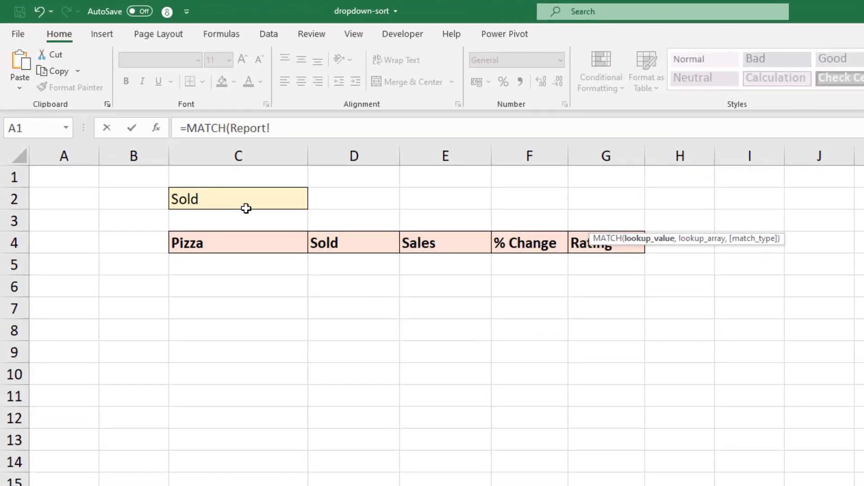
click(193, 152)
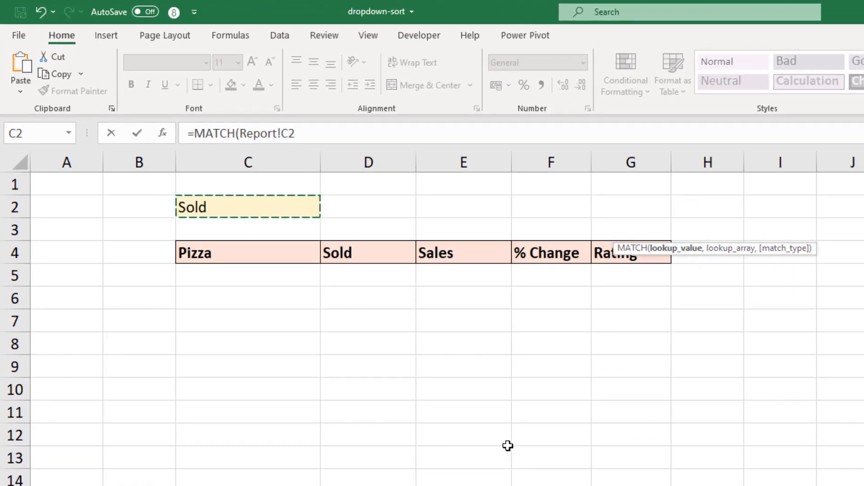
text(,)
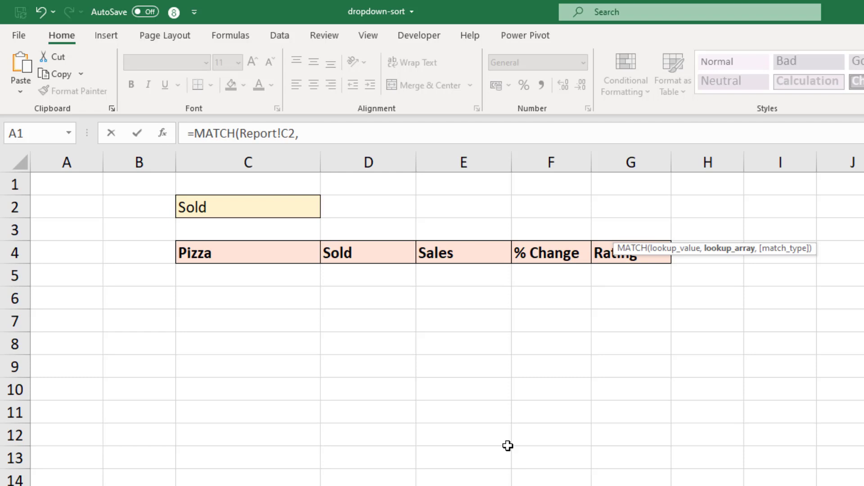
Complete it as =MATCH(Report!C2,tblPizza[#Headers],0), which returns 2.
text(tbl)
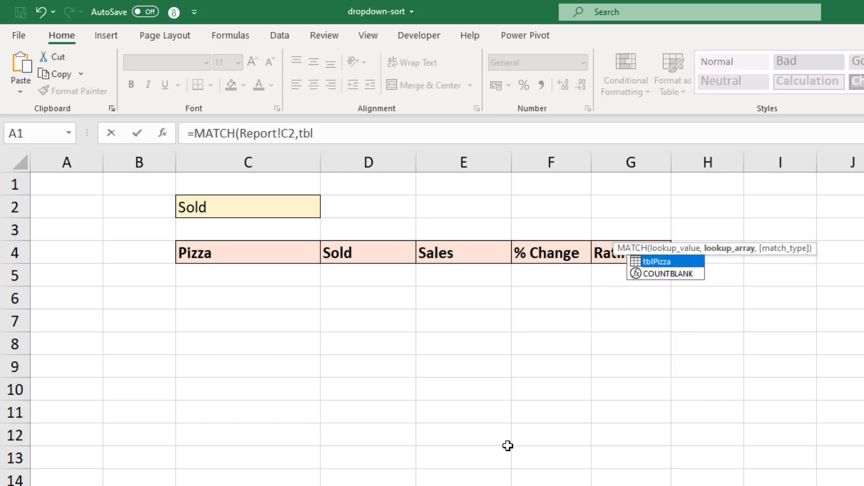
key(Tab)
text([)
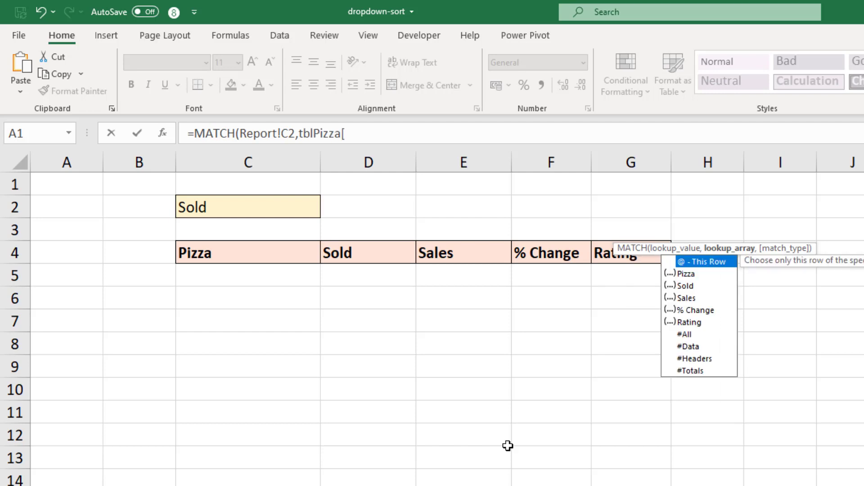
key(Down)
key(Down)
key(Down)
key(Down)
key(Down)
key(Down)
key(Down)
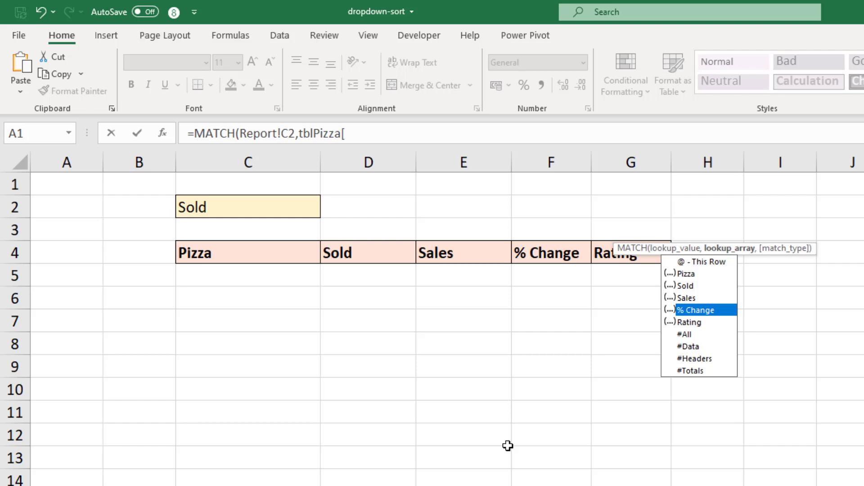
key(Down)
key(Tab)
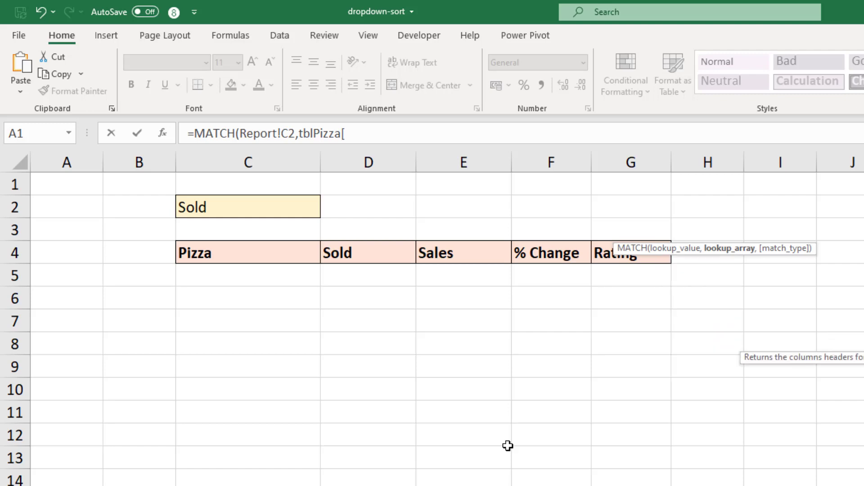
text(])
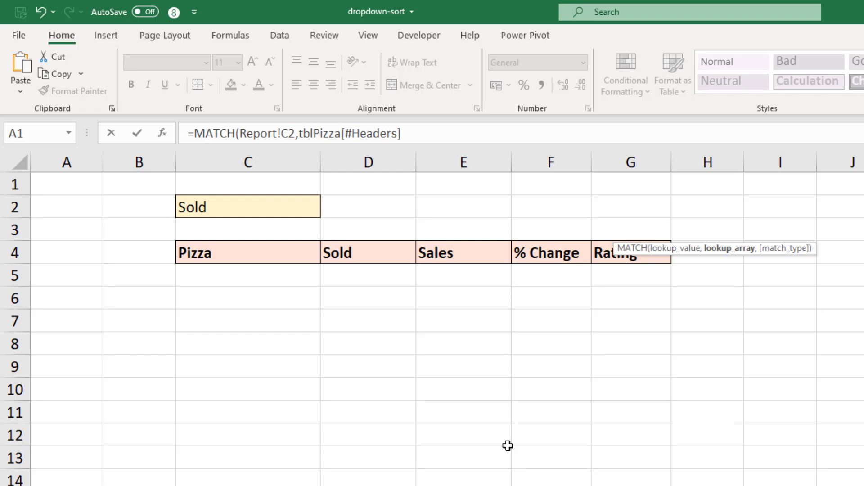
text(,)
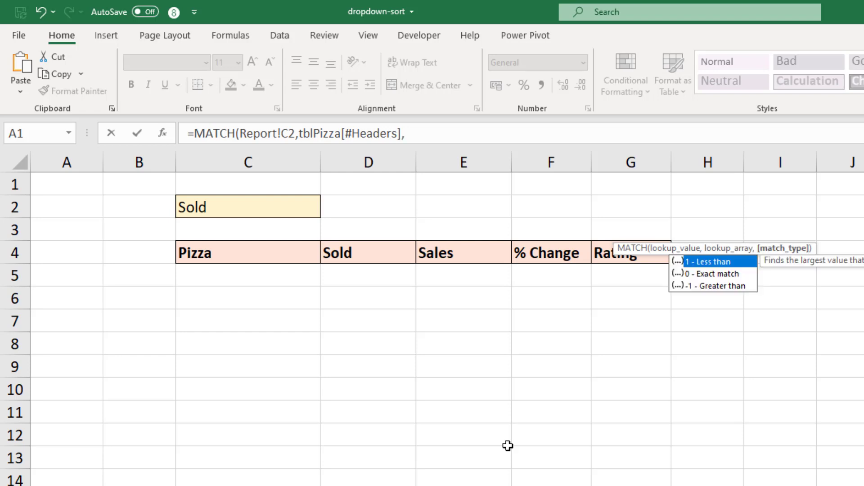
text(0)
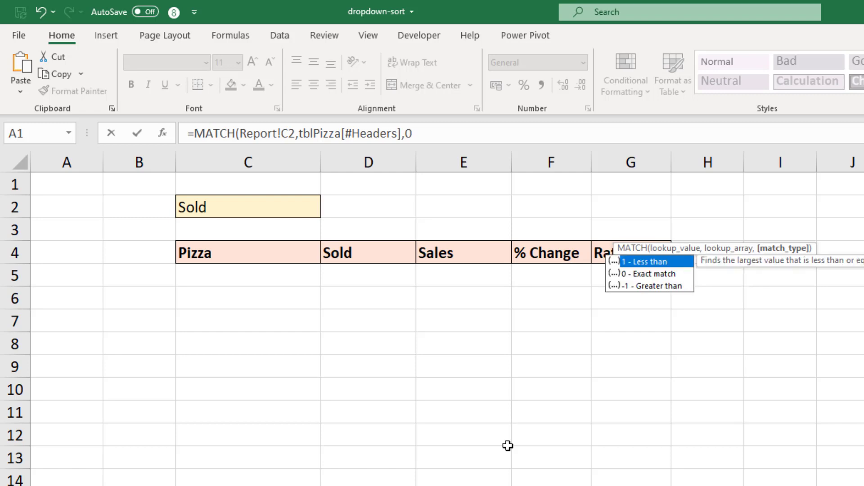
text())
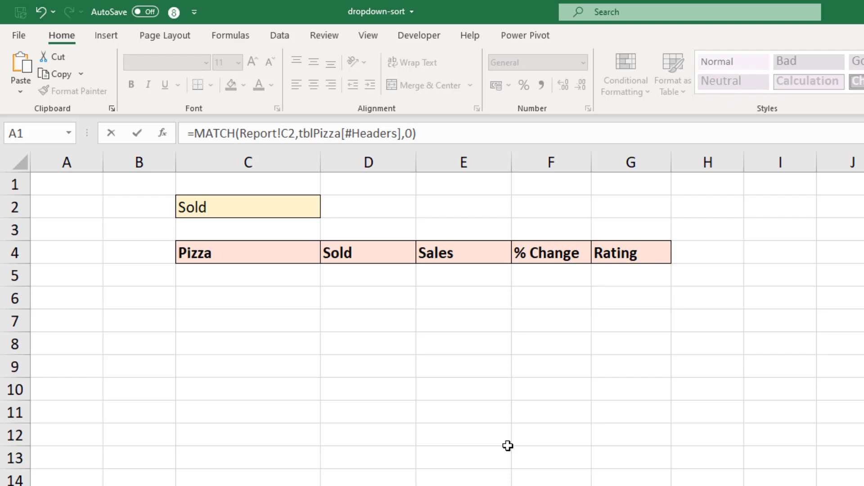
key(Return)
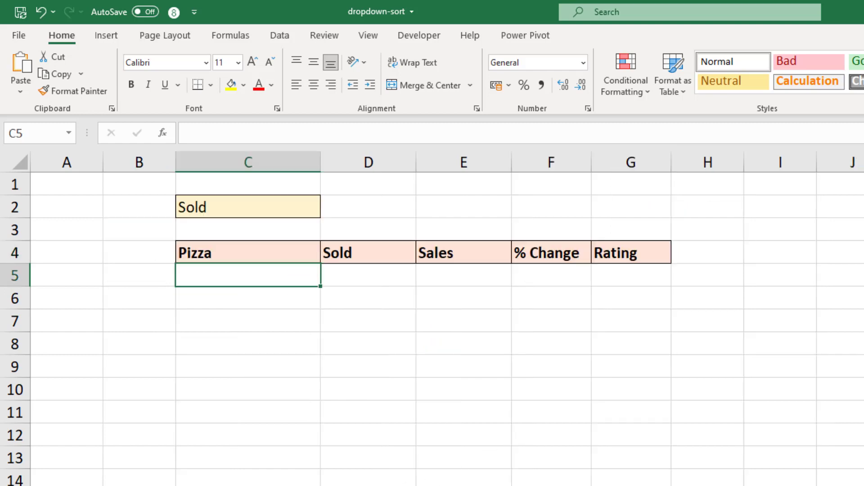
Set Report cell C2 to % Change so the Selected Header result becomes 4.
click(268, 207)
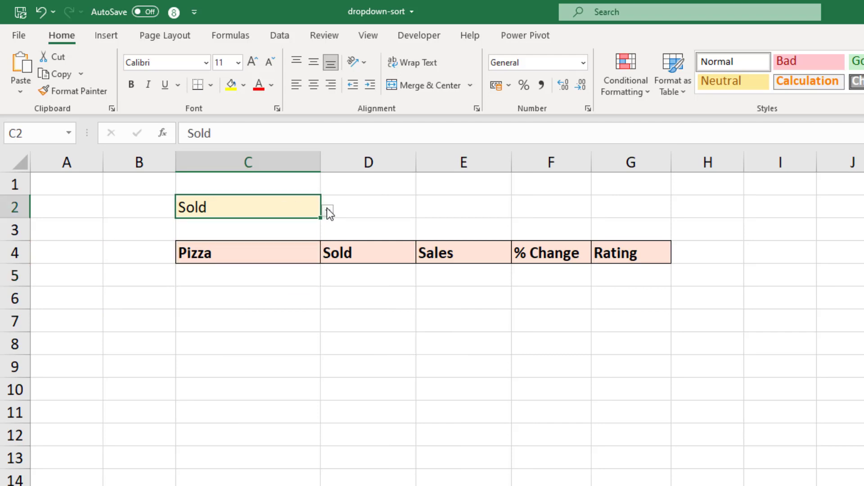
click(327, 210)
key(Escape)
click(272, 267)
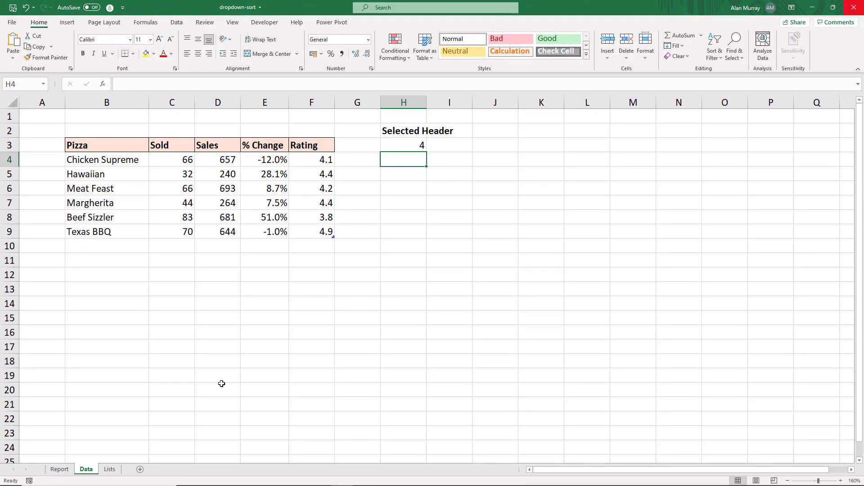
Begin =SORT(tblPizza, in Report cell C5.
click(67, 470)
click(160, 173)
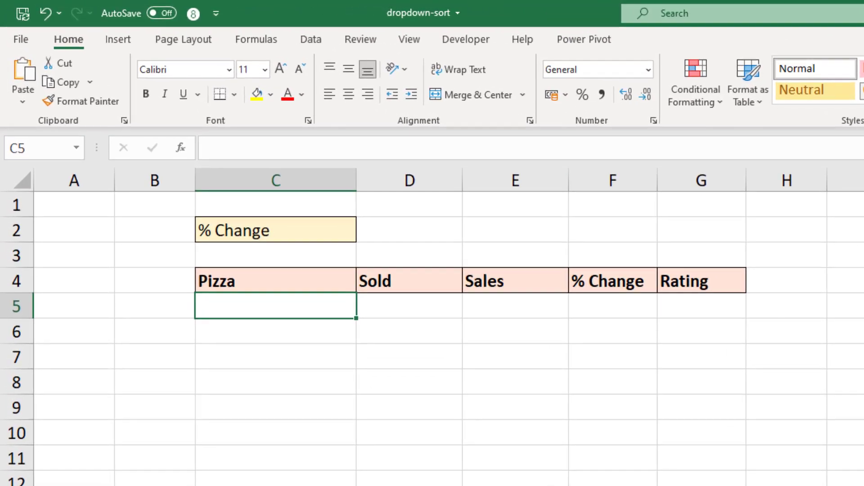
text(=so)
key(Tab)
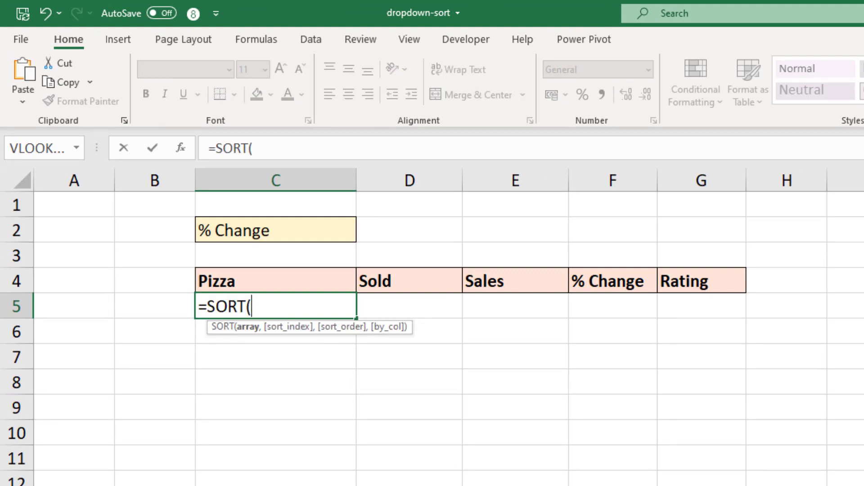
text(tbl)
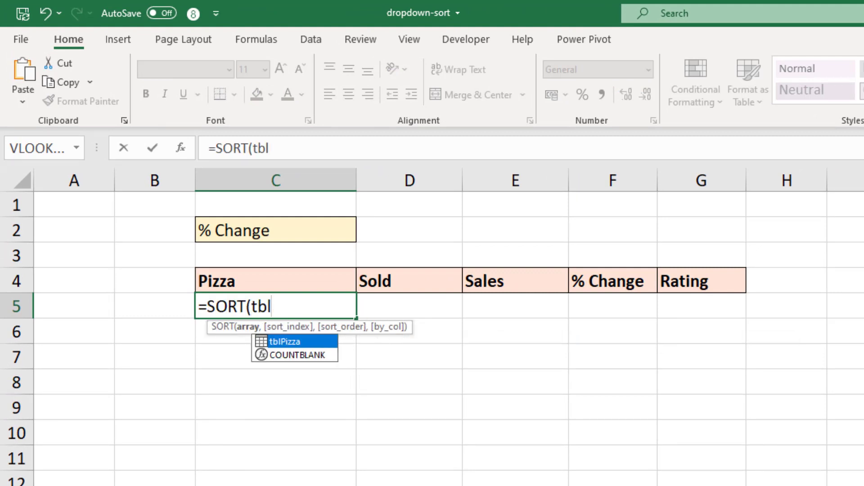
key(Tab)
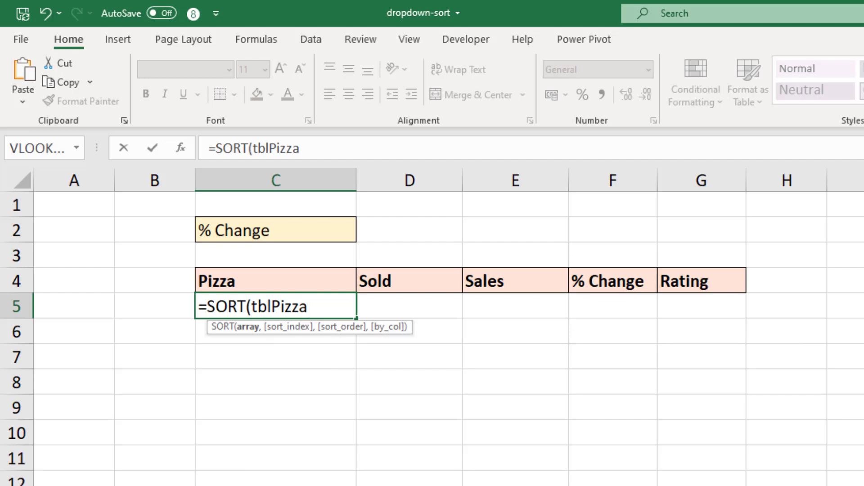
text(,)
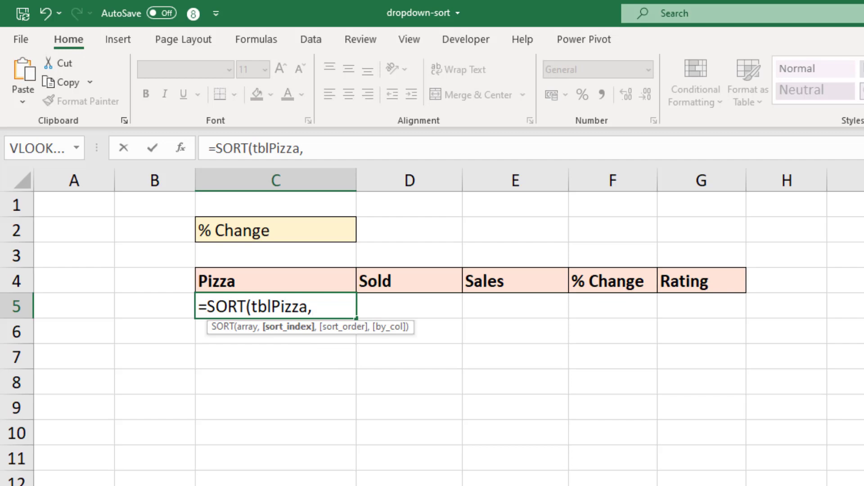
Add the Data sheet's H3 as the SORT formula's sort index.
key(ctrl+Page_Down)
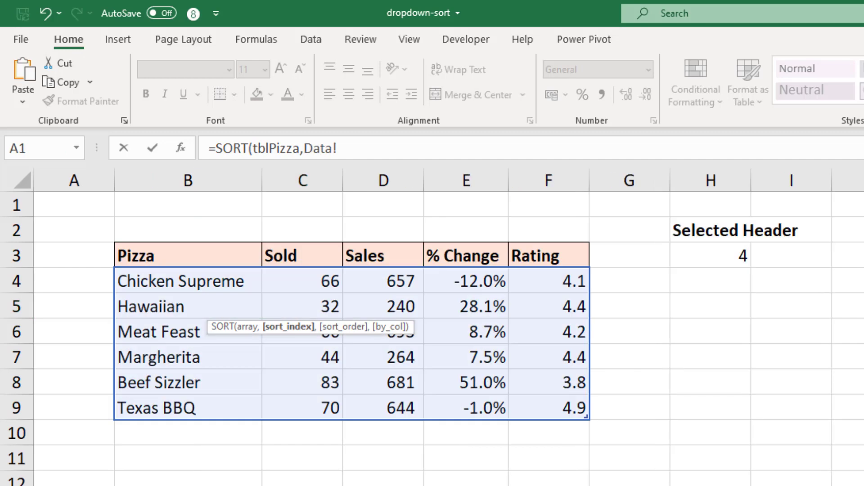
click(698, 264)
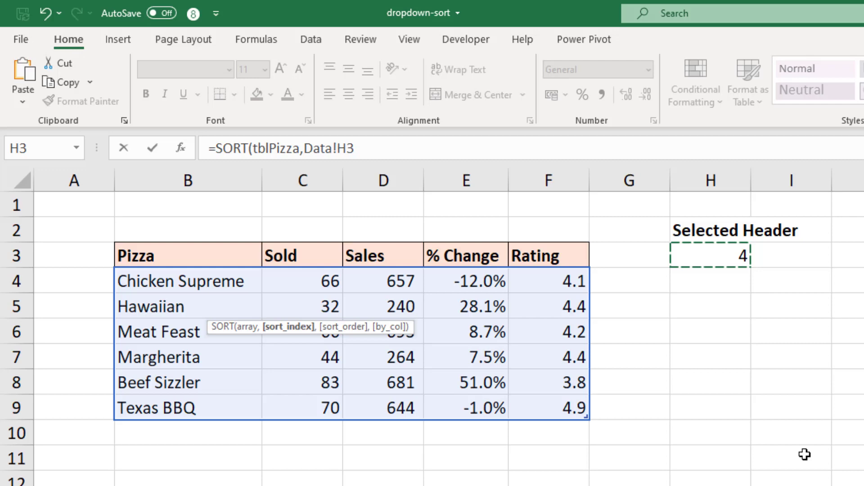
text(,)
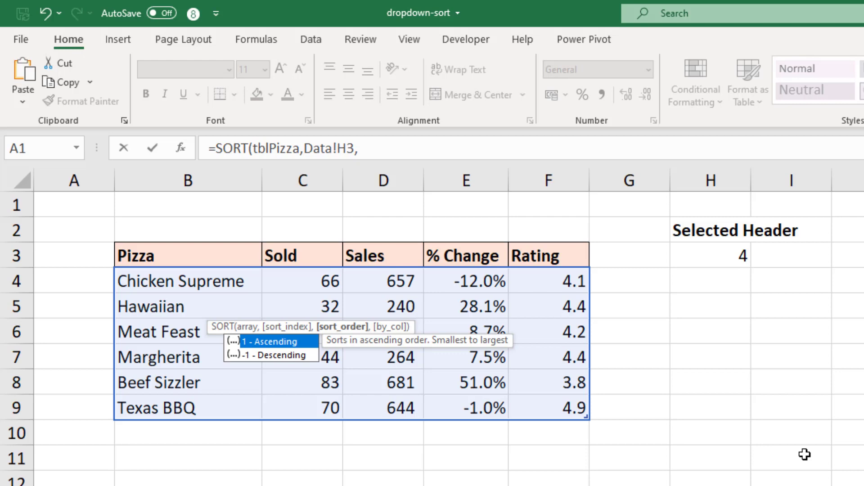
Finish the formula with IF(Data!H3=1,1,-1)) as sort order, spilling the table sorted by % Change.
text(if()
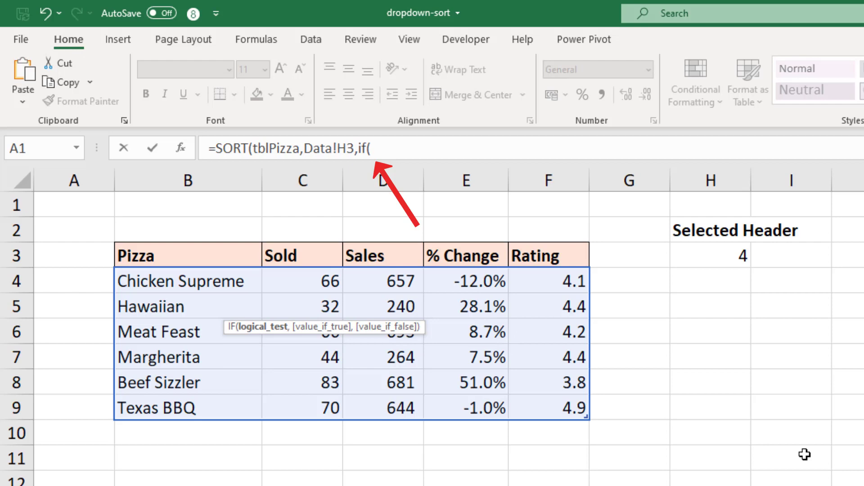
click(737, 264)
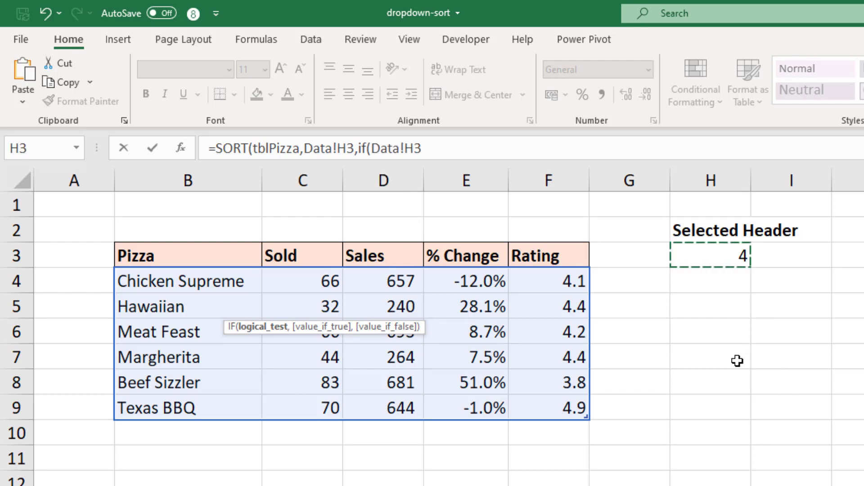
text(=)
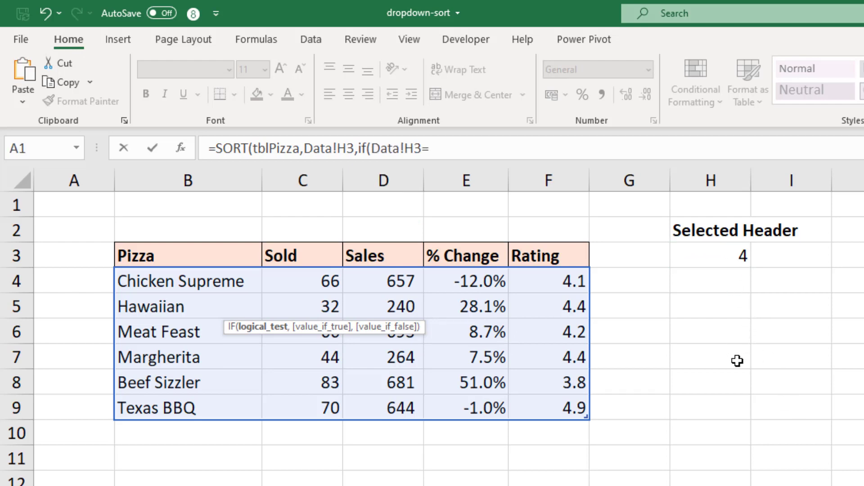
text(1,)
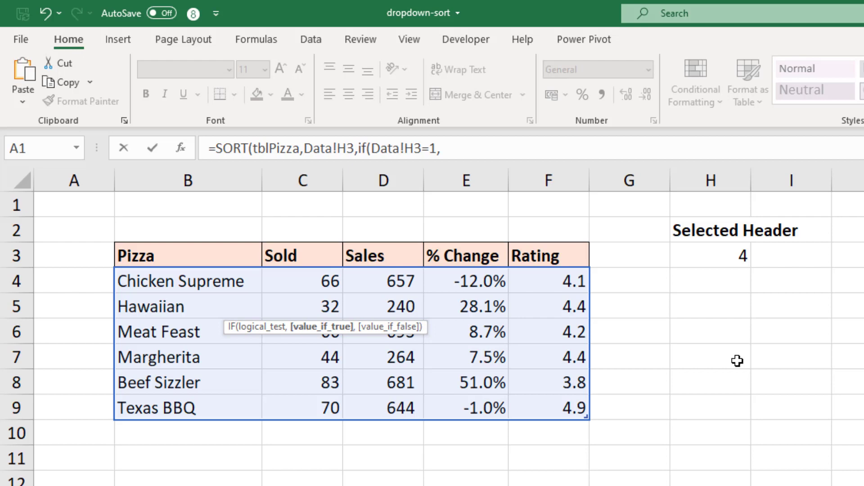
text(1)
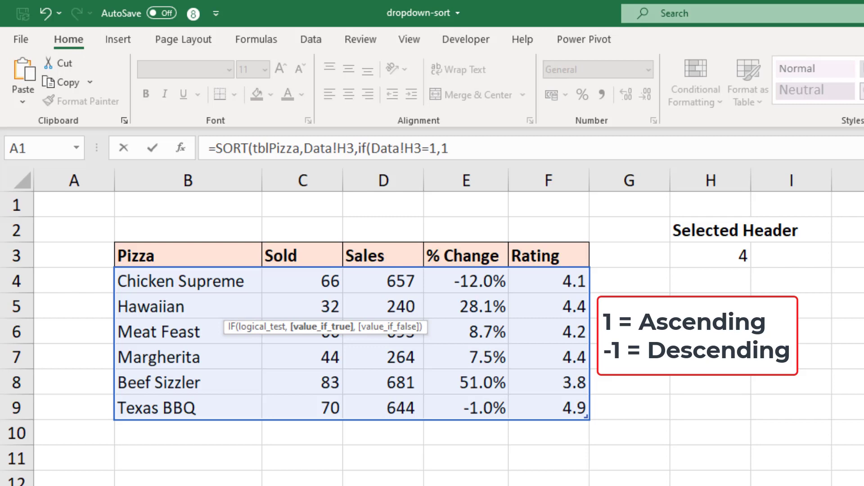
text(,)
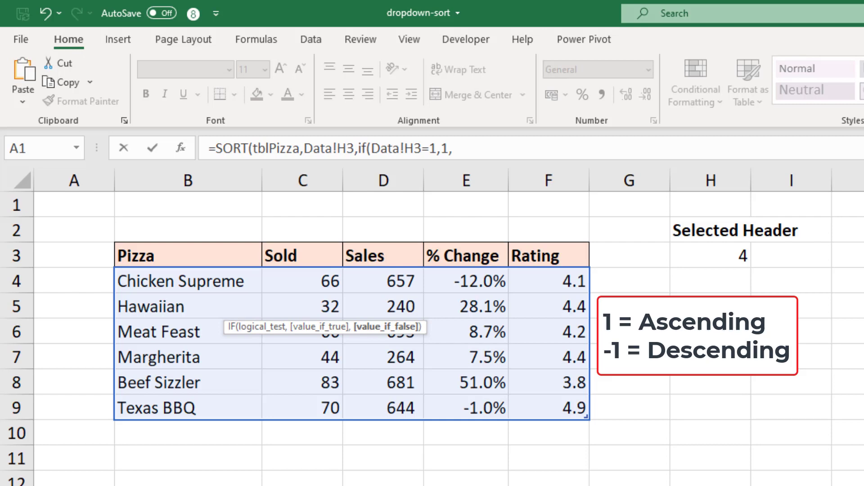
text(-1)
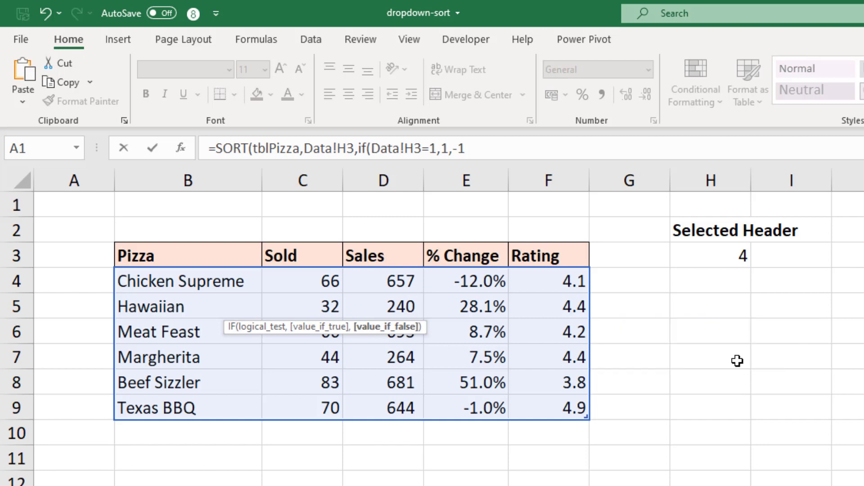
text())
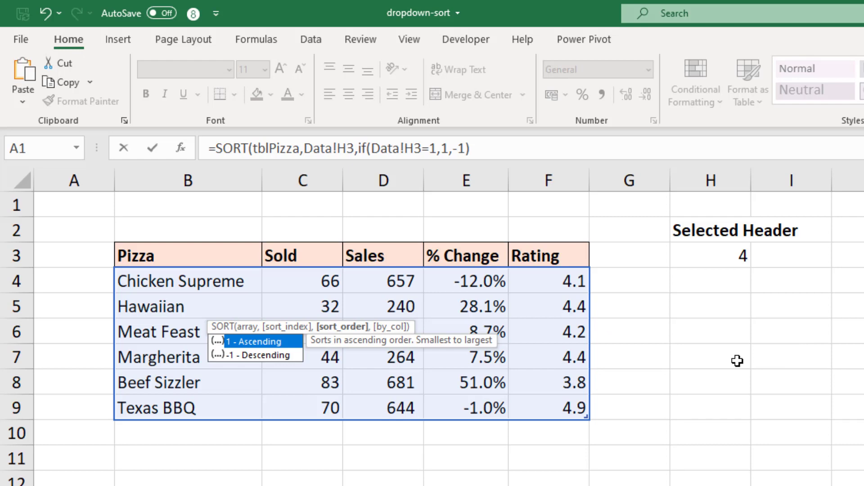
text())
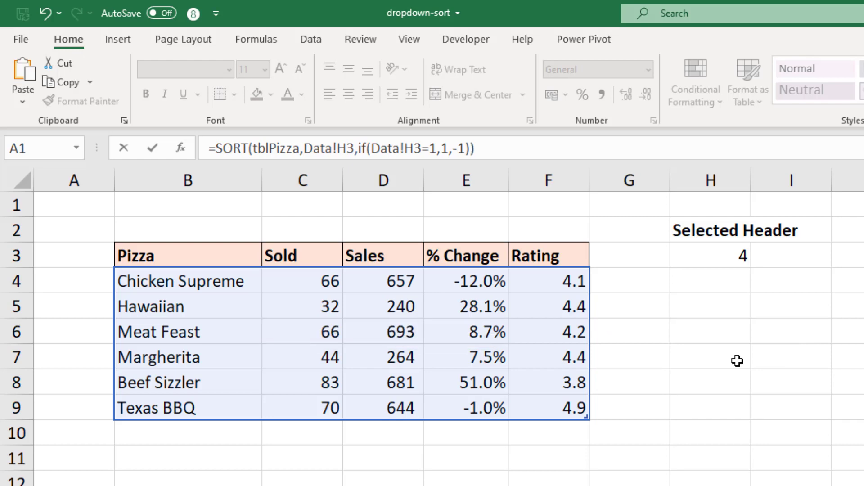
key(Return)
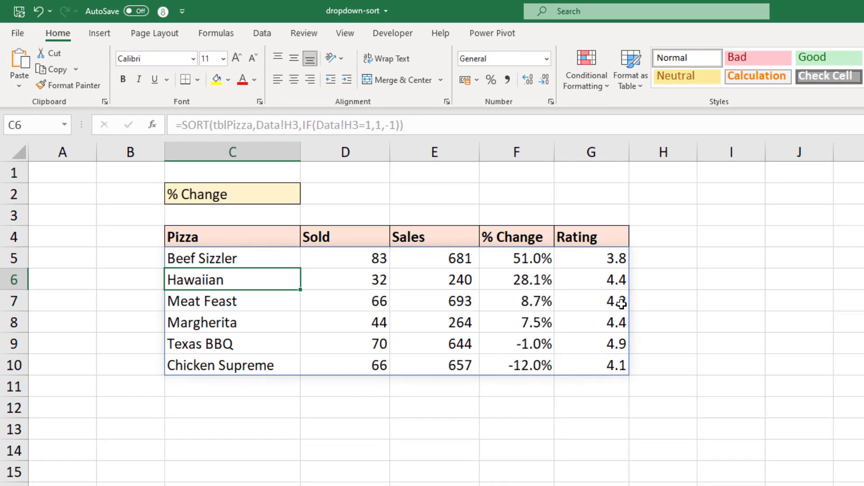
click(295, 196)
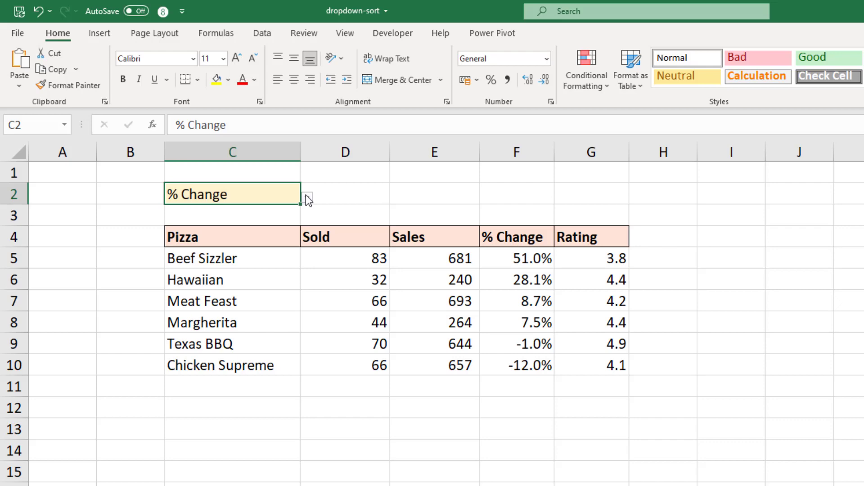
click(306, 198)
click(292, 225)
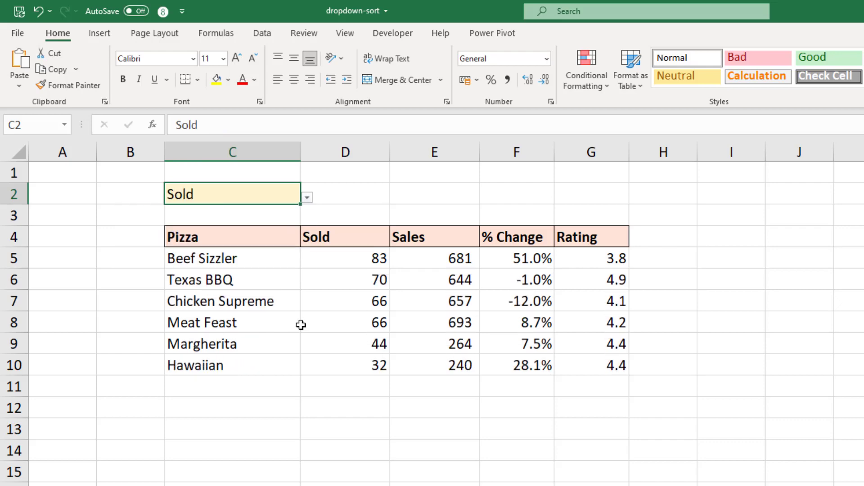
click(307, 198)
click(285, 254)
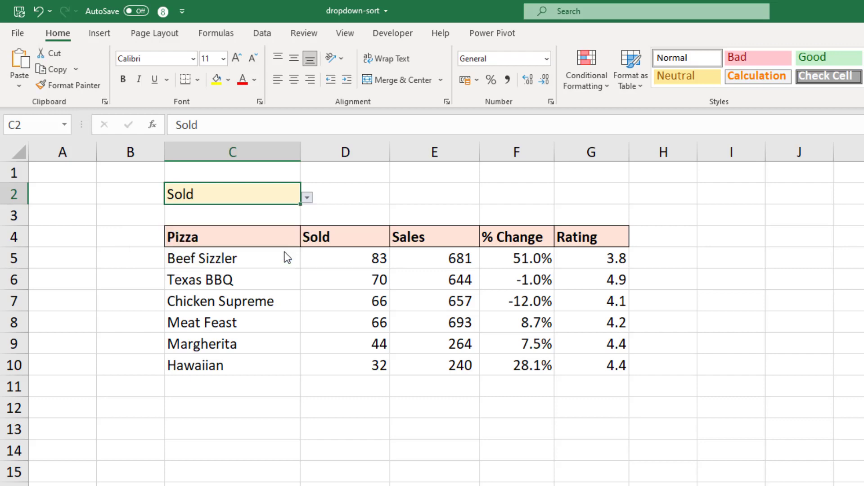